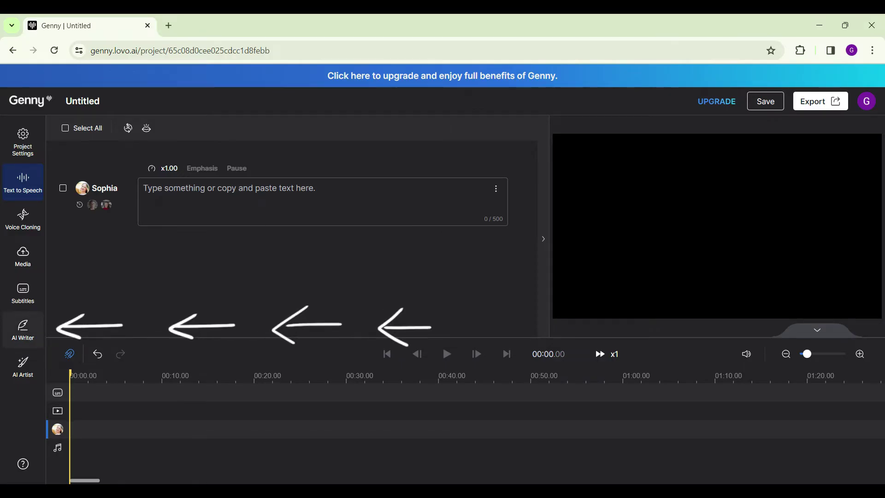
Step: Start a new AI Writer script with the Youtube Video template
{"action": "left_click", "coordinate": [23, 329]}
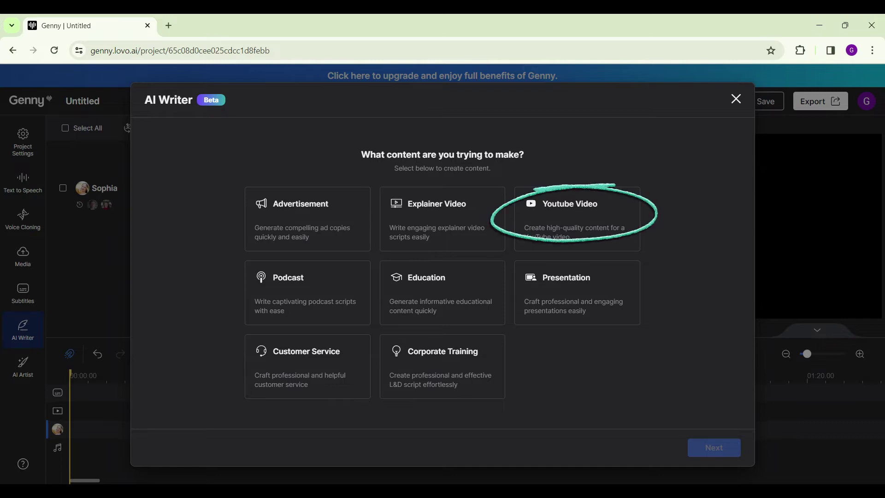
{"action": "left_click", "coordinate": [577, 219]}
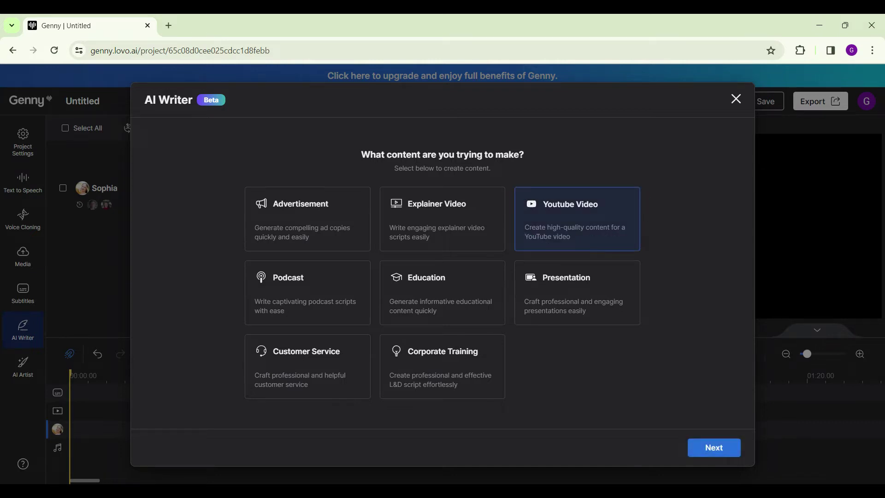
{"action": "left_click", "coordinate": [713, 447]}
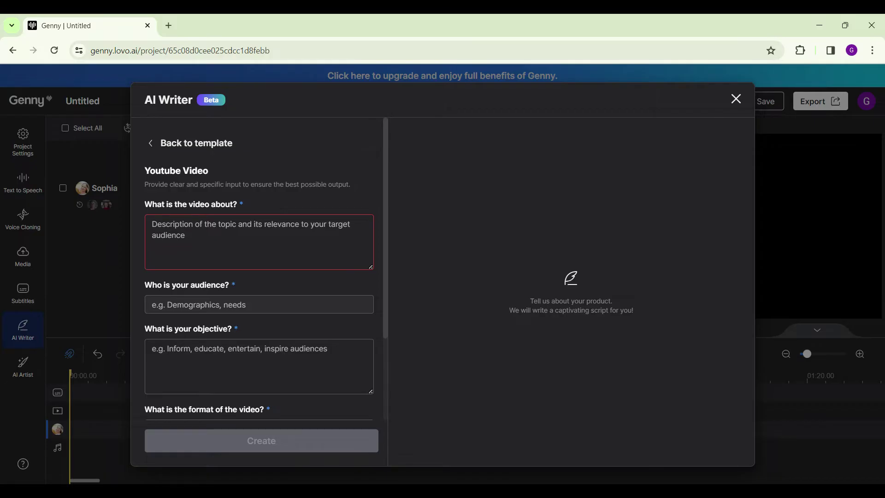
Step: Paste the motivational video description, and enter "General people" as the audience and "To motivate people" as the objective
{"action": "left_click", "coordinate": [152, 224]}
{"action": "key", "text": "ctrl+v"}
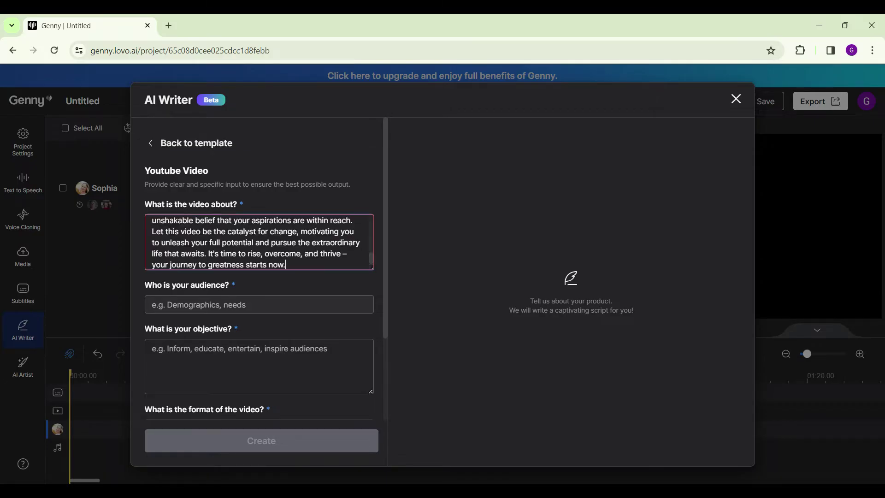
{"action": "left_click", "coordinate": [152, 304]}
{"action": "type", "text": "General people"}
{"action": "left_click", "coordinate": [152, 348]}
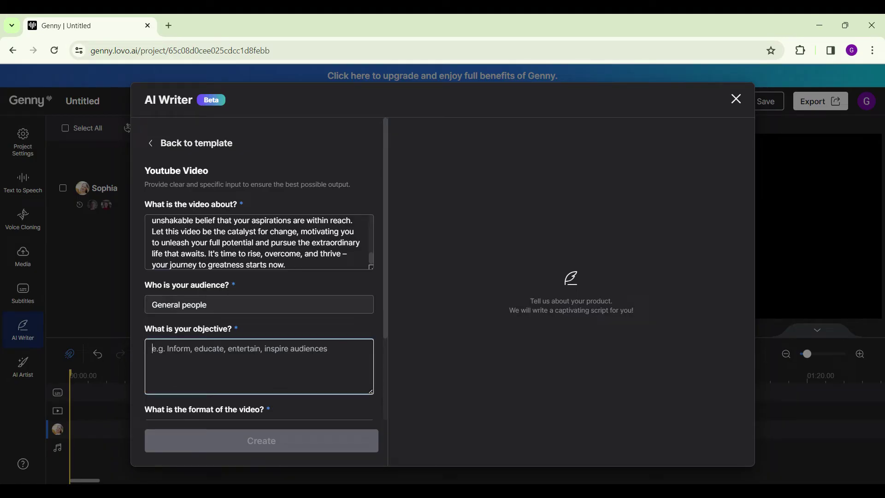
{"action": "type", "text": "To motivate people"}
{"action": "scroll", "coordinate": [192, 317], "scroll_direction": "down", "scroll_amount": 3}
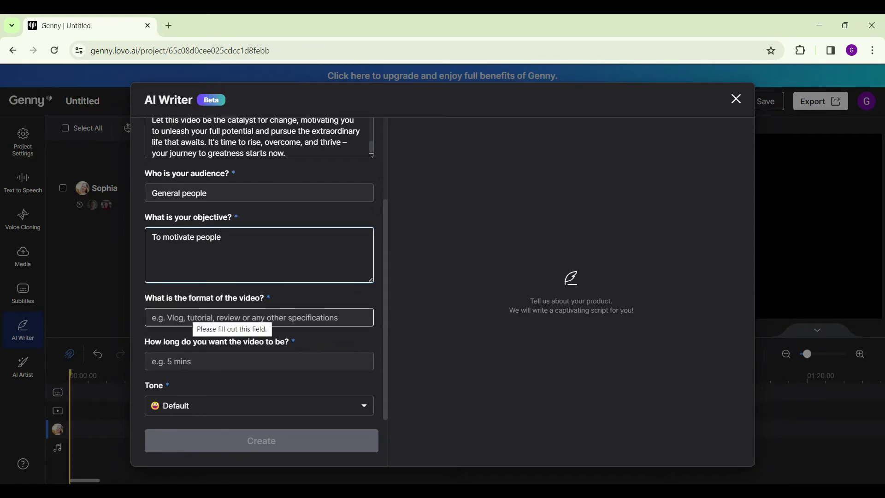
Step: Set the video format to Vlog and the length to 1, choose a tone, and create the script
{"action": "left_click", "coordinate": [192, 317]}
{"action": "type", "text": "Vlog"}
{"action": "left_click", "coordinate": [192, 360]}
{"action": "type", "text": "1"}
{"action": "left_click", "coordinate": [192, 405]}
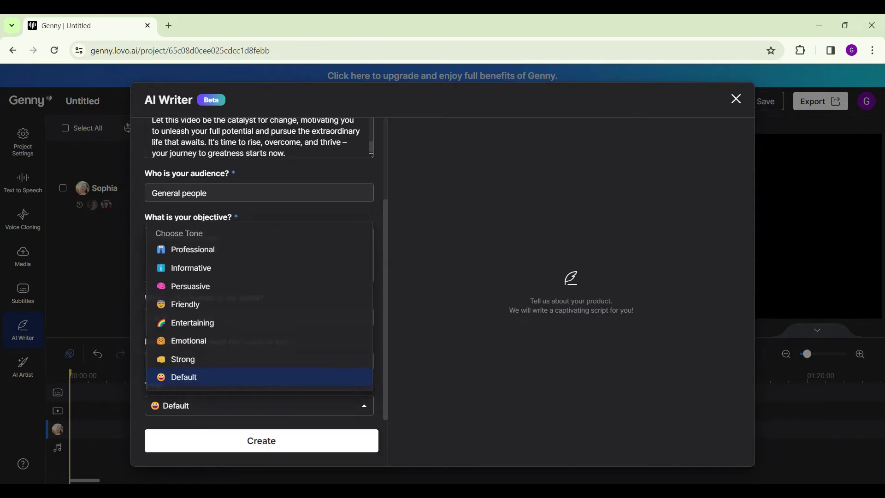
{"action": "left_click", "coordinate": [192, 358]}
{"action": "scroll", "coordinate": [192, 317], "scroll_direction": "up", "scroll_amount": 1}
{"action": "scroll", "coordinate": [259, 276], "scroll_direction": "up", "scroll_amount": 2}
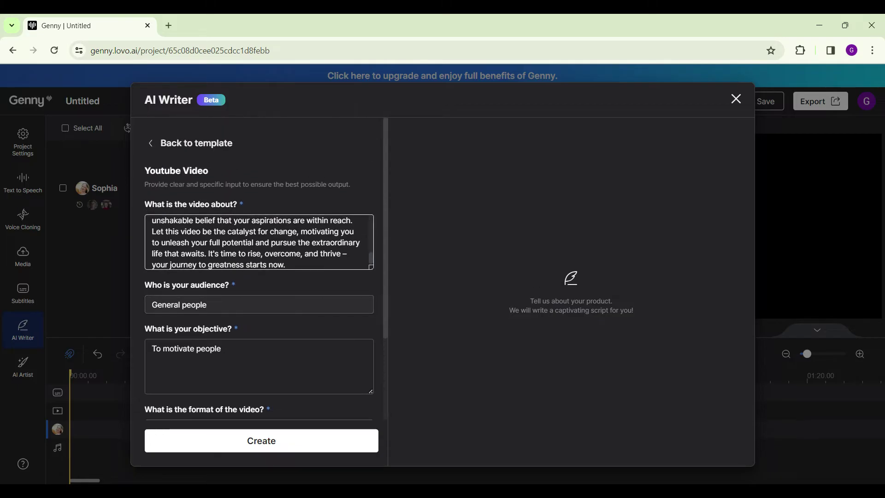
{"action": "left_click", "coordinate": [291, 446]}
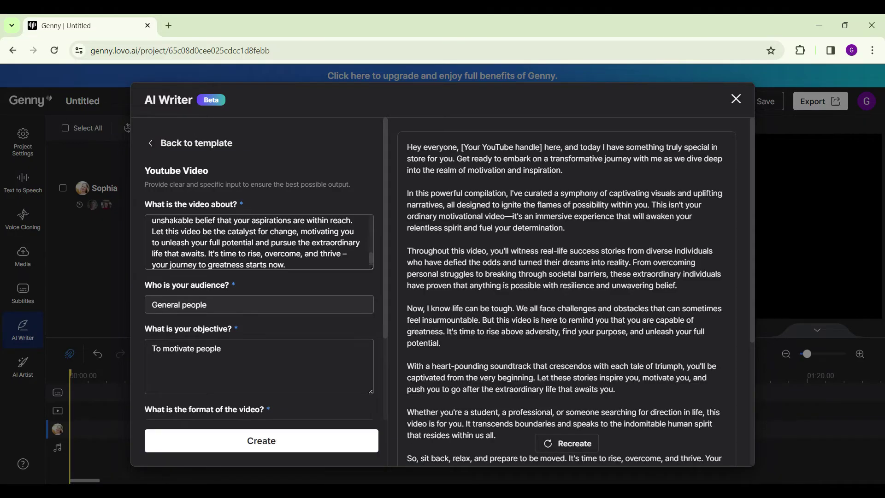
Step: Review the generated script and its tone options, and add the script to the project with Edit & Insert
{"action": "scroll", "coordinate": [706, 318], "scroll_direction": "up", "scroll_amount": 4}
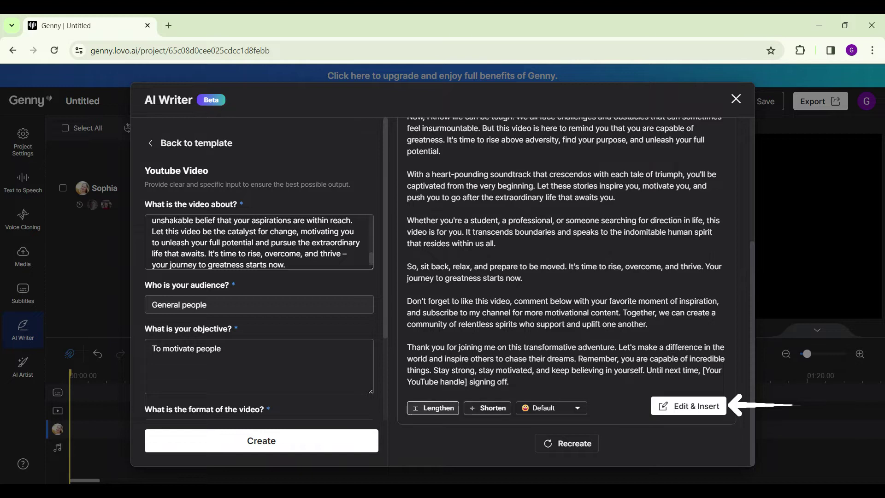
{"action": "left_click", "coordinate": [551, 408]}
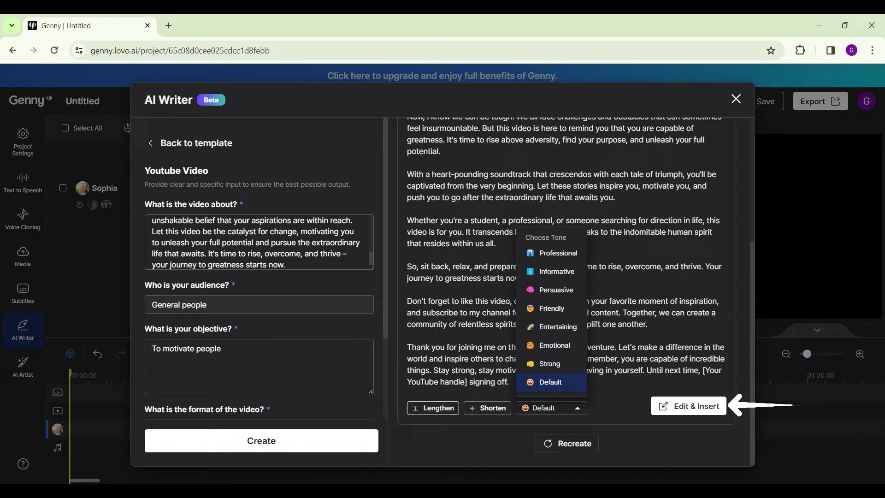
{"action": "key", "text": "Escape"}
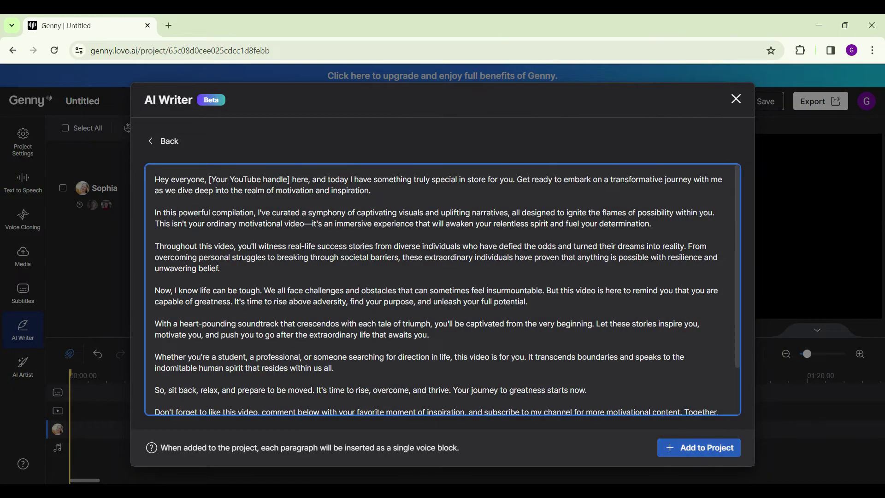
{"action": "left_click", "coordinate": [699, 447]}
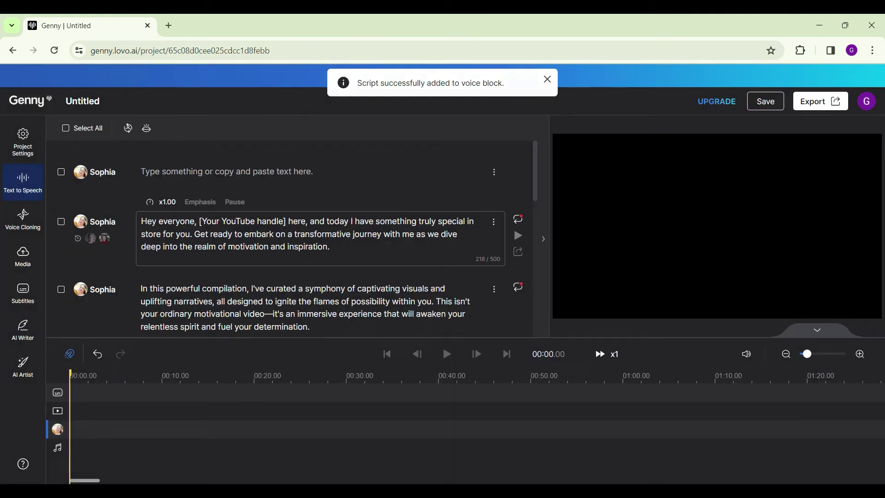
Step: Change all voice blocks to the male Pro voice Paul Roberts and generate their speech
{"action": "left_click", "coordinate": [65, 128]}
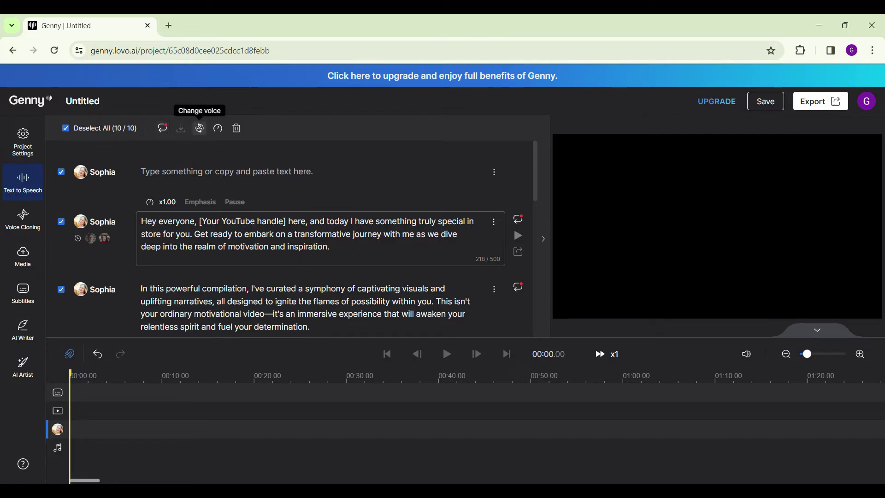
{"action": "left_click", "coordinate": [199, 128]}
{"action": "left_click", "coordinate": [242, 163]}
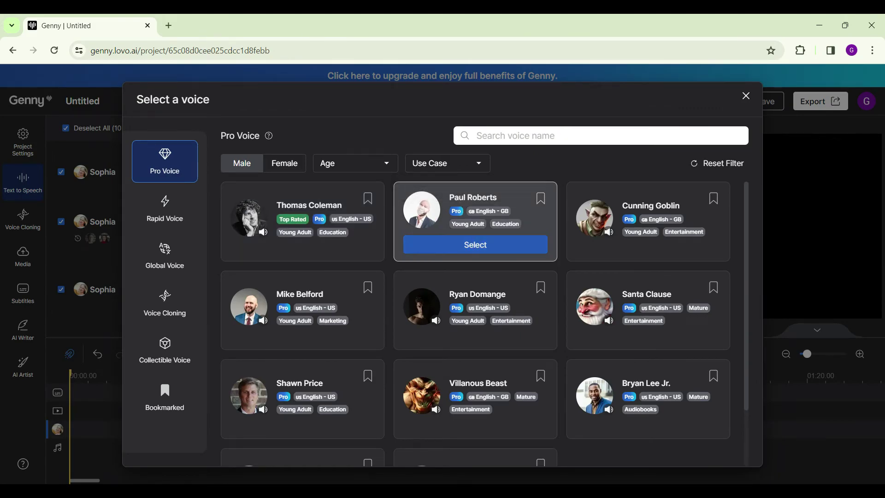
{"action": "left_click", "coordinate": [474, 245]}
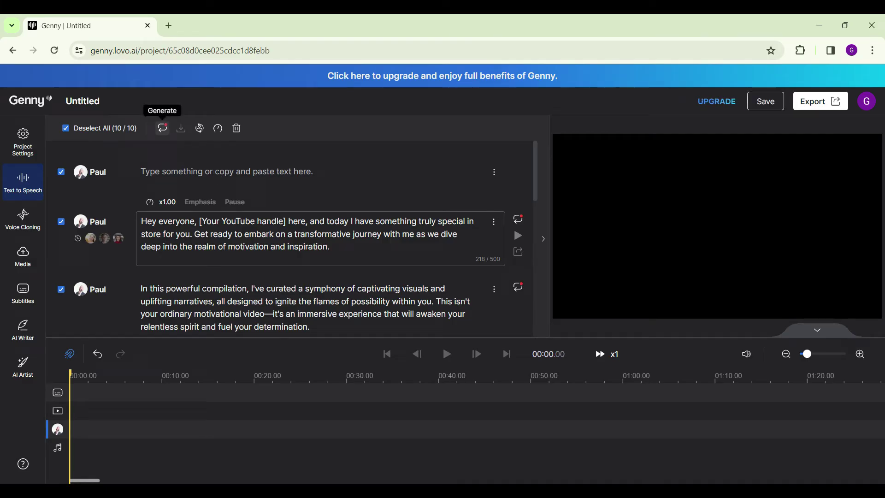
{"action": "left_click", "coordinate": [162, 128]}
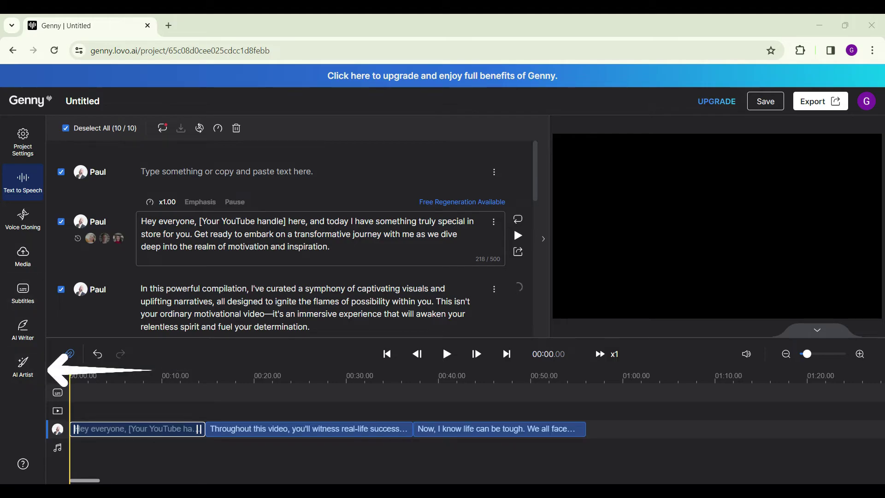
Step: Generate a "Motivational image" in the Photography1 style with AI Artist, and place the backpack picture on the timeline over the voice blocks
{"action": "left_click", "coordinate": [23, 366]}
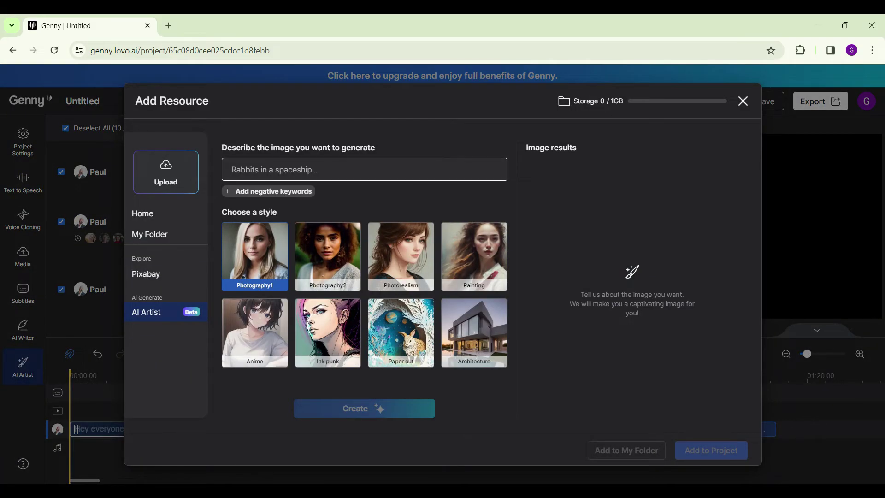
{"action": "type", "text": "Motivational image"}
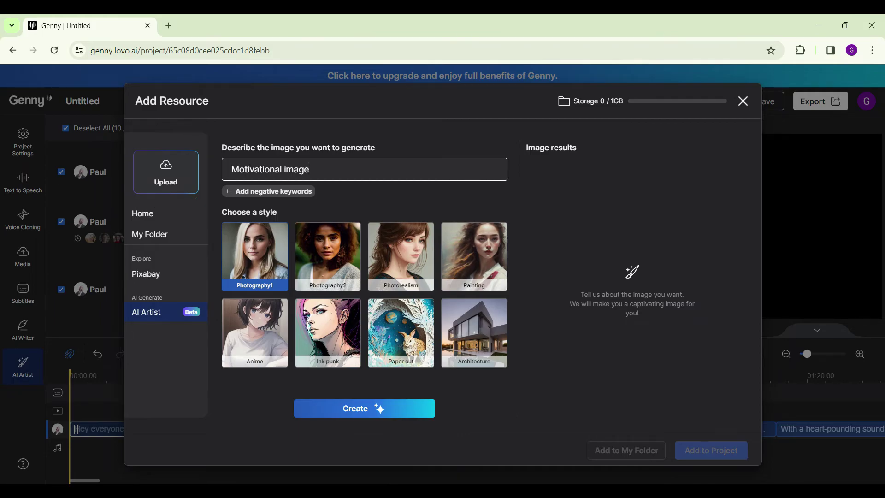
{"action": "key", "text": "Return"}
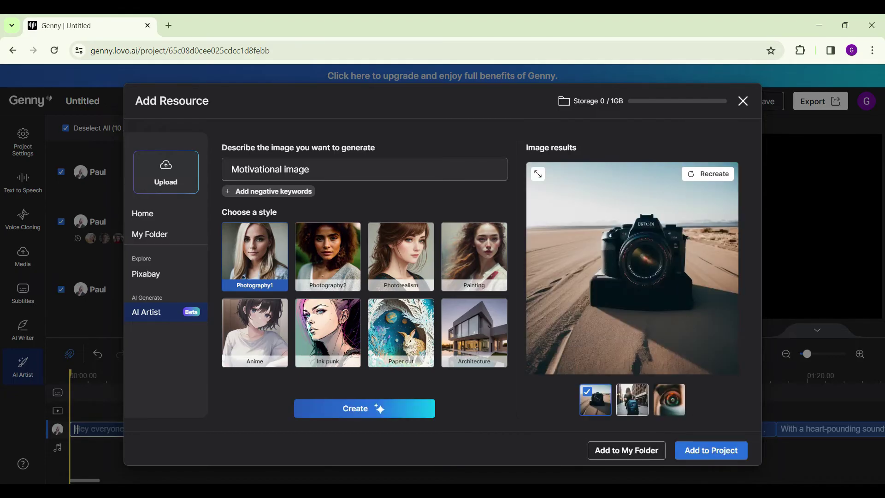
{"action": "left_click", "coordinate": [632, 399]}
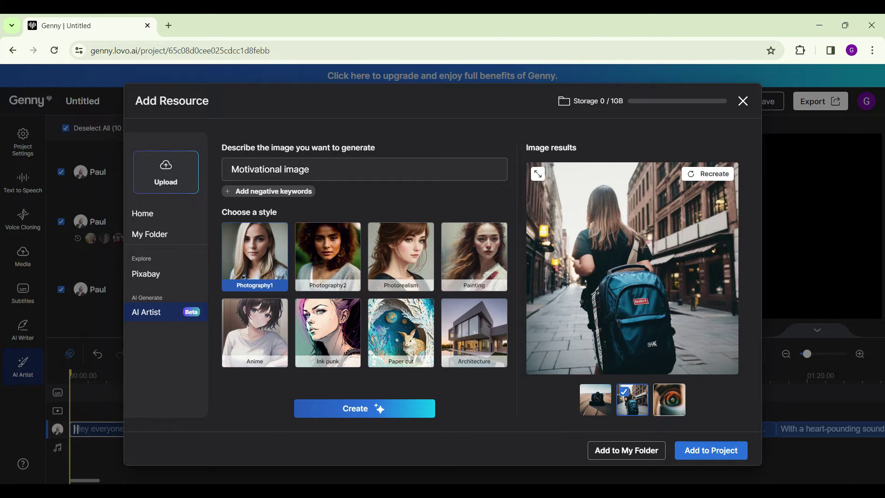
{"action": "left_click", "coordinate": [710, 451]}
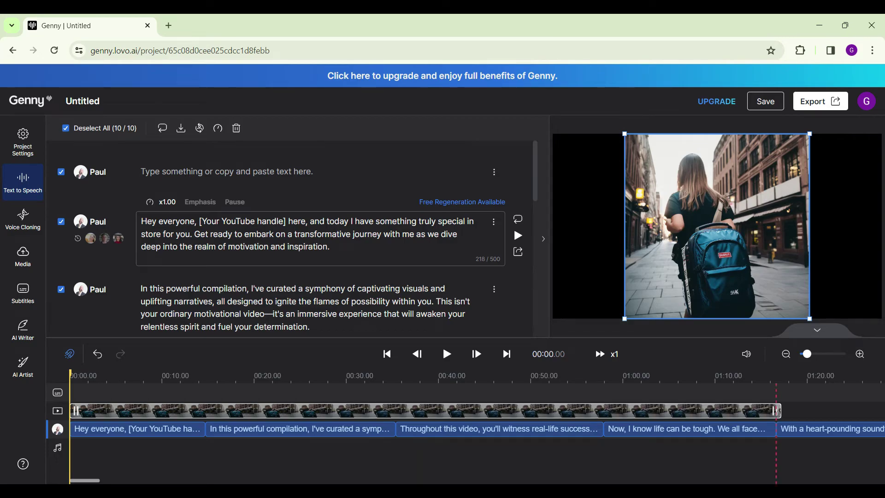
{"action": "left_click", "coordinate": [635, 375]}
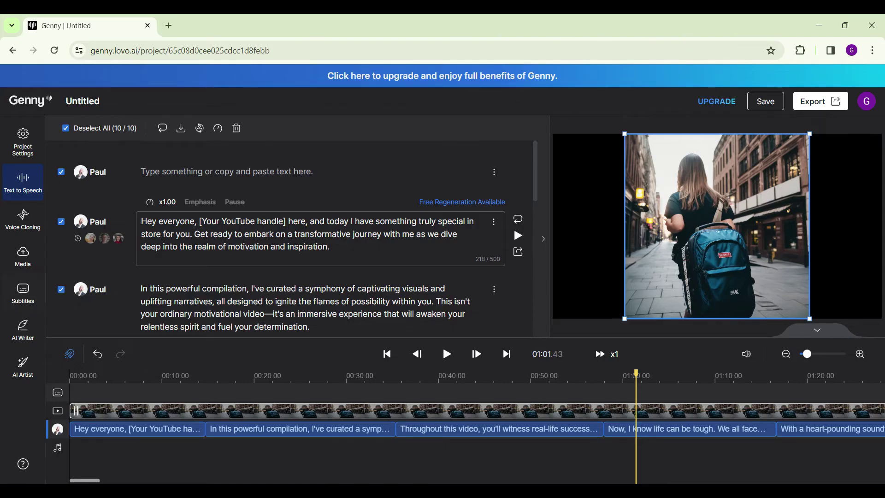
Step: Generate auto subtitles for the project in English - US
{"action": "left_click", "coordinate": [22, 293]}
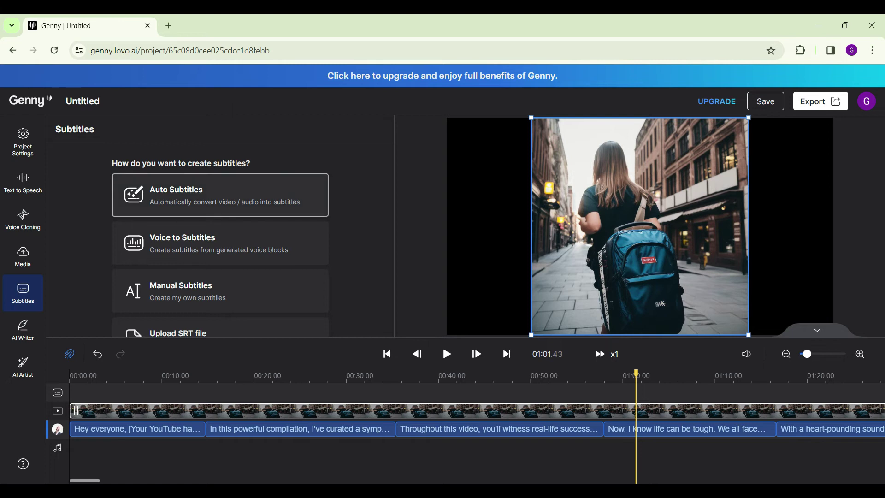
{"action": "left_click", "coordinate": [220, 195]}
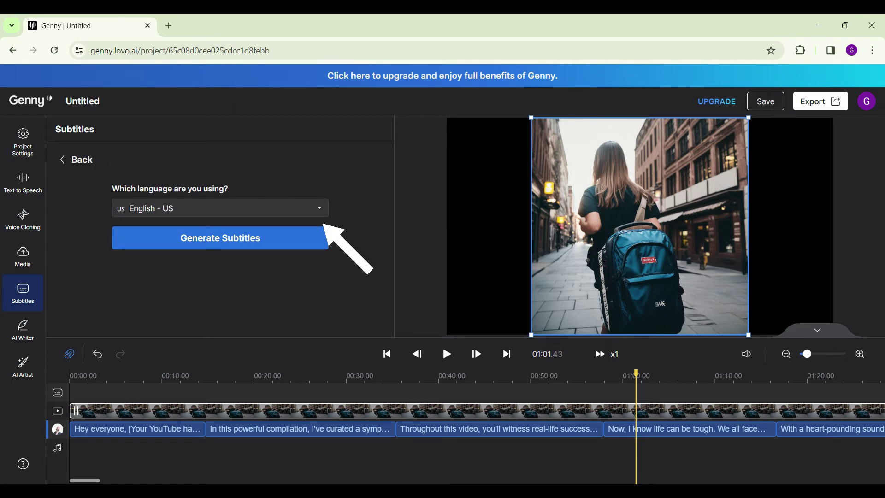
{"action": "left_click", "coordinate": [319, 208]}
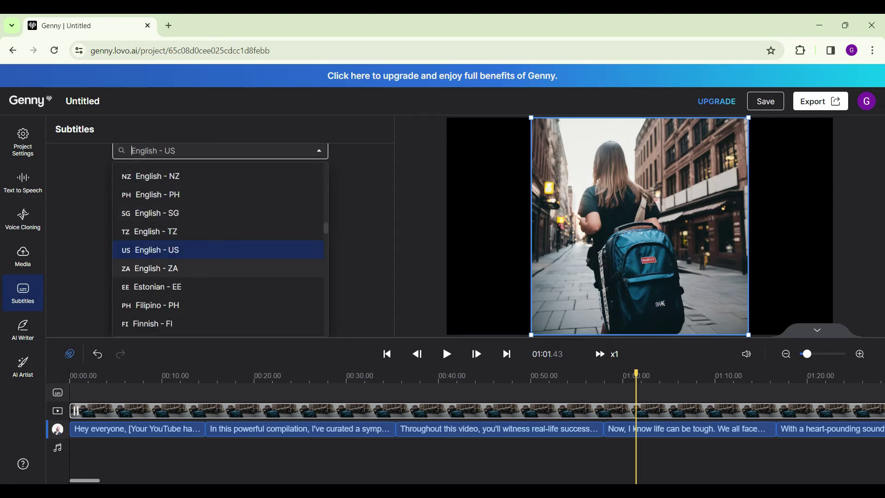
{"action": "scroll", "coordinate": [219, 249], "scroll_direction": "up", "scroll_amount": 2}
{"action": "scroll", "coordinate": [219, 249], "scroll_direction": "up", "scroll_amount": 2}
{"action": "scroll", "coordinate": [219, 249], "scroll_direction": "down", "scroll_amount": 2}
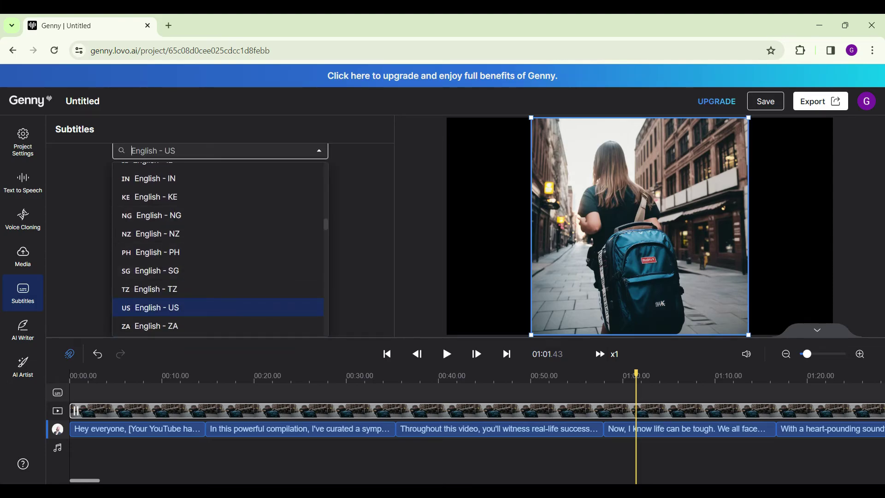
{"action": "key", "text": "Escape"}
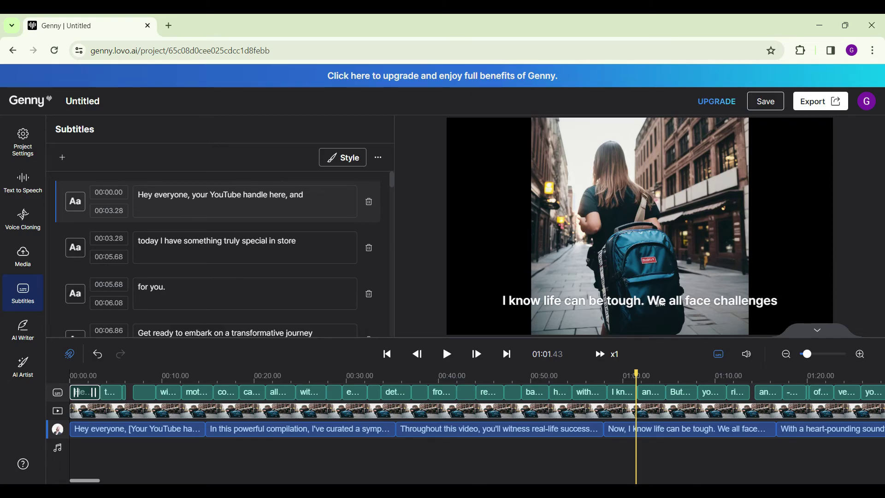
Step: Look through the subtitle style presets and subtitle lines, and preview the video from the beginning
{"action": "key", "text": "ctrl+s"}
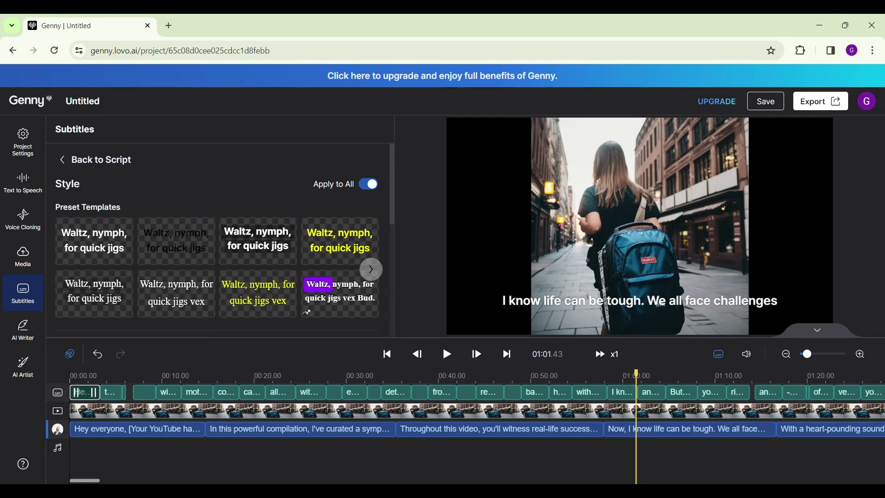
{"action": "scroll", "coordinate": [220, 271], "scroll_direction": "down", "scroll_amount": 2}
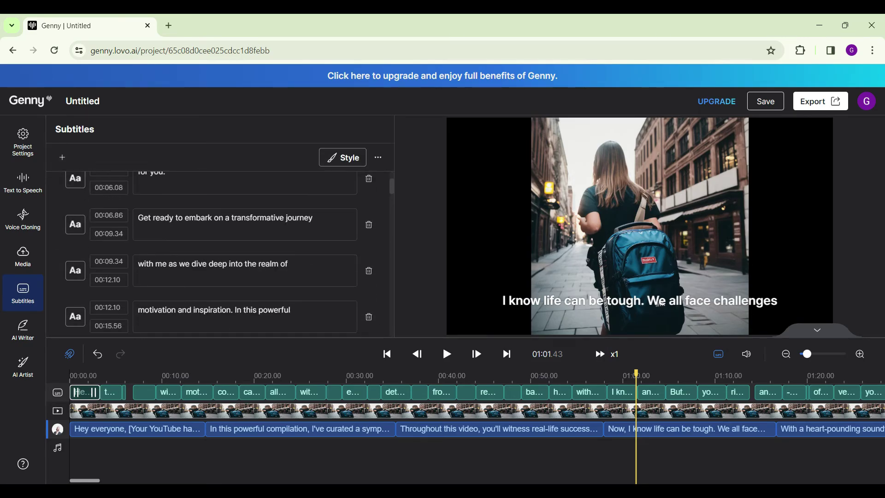
{"action": "left_click_drag", "start_coordinate": [635, 372], "coordinate": [69, 372]}
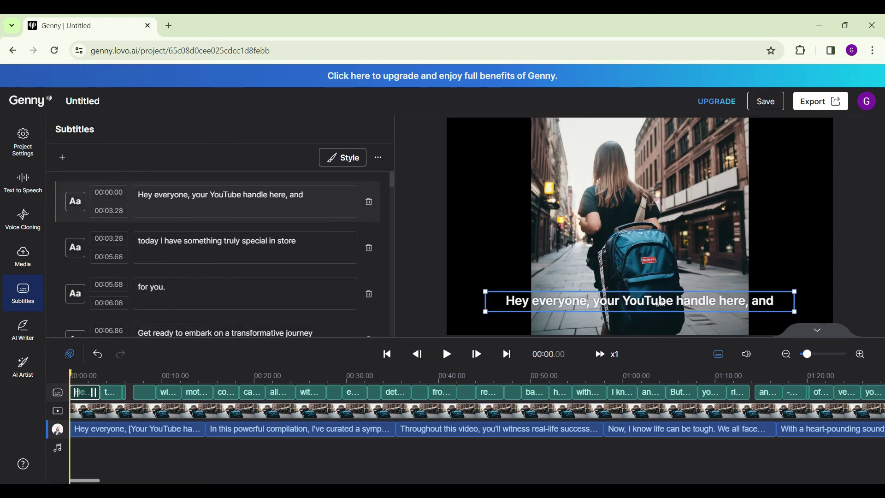
{"action": "left_click", "coordinate": [444, 350]}
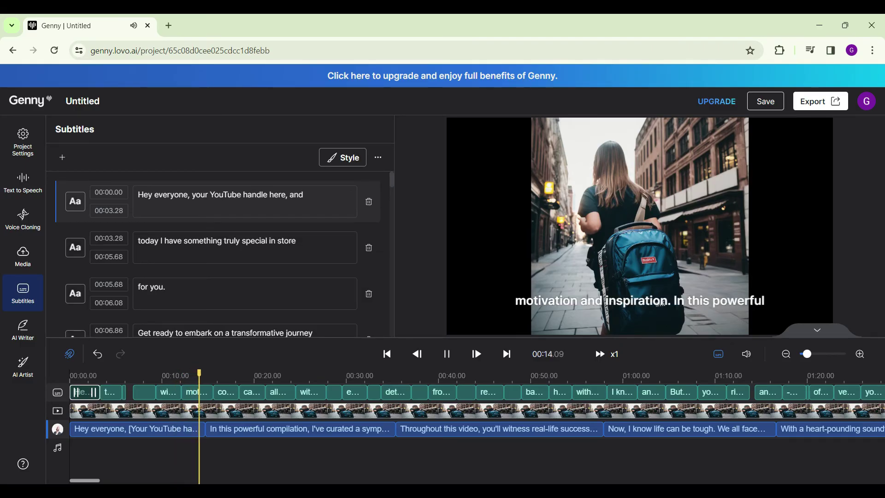
{"action": "key", "text": "space"}
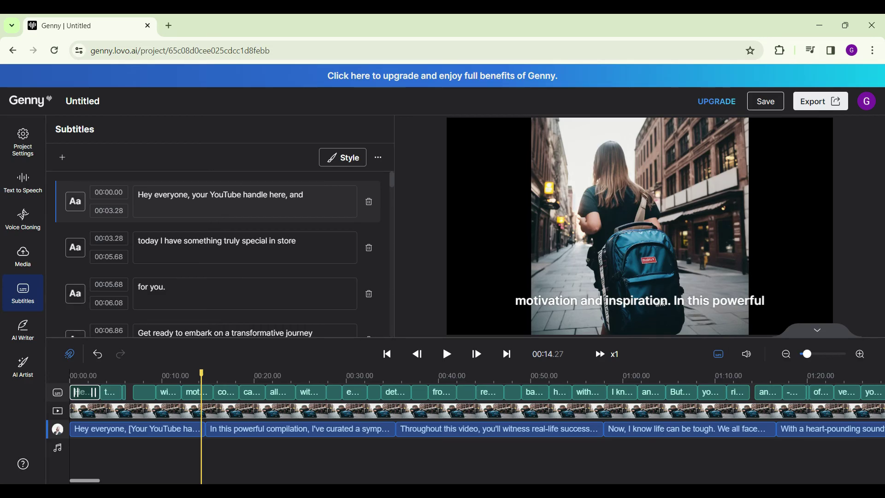
Step: Export the project as an mp4 named "MOtivational Video" at 1080p with subtitles included
{"action": "left_click", "coordinate": [819, 101]}
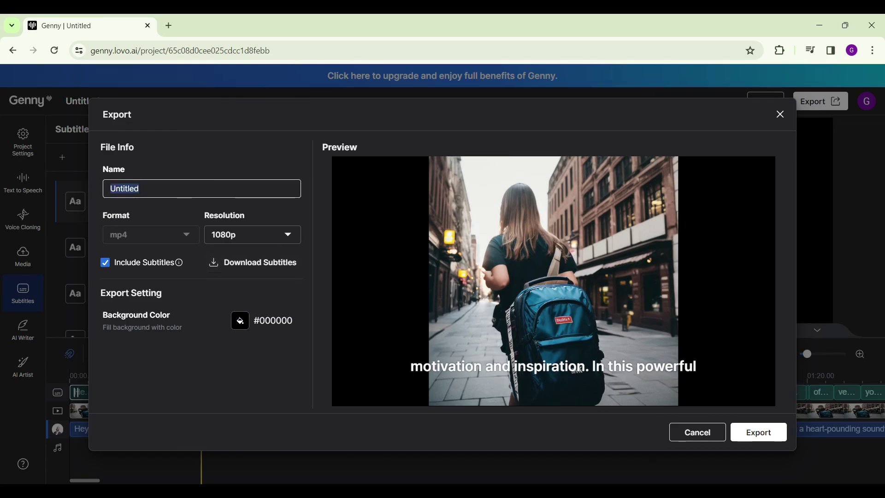
{"action": "type", "text": "MOtivational Video"}
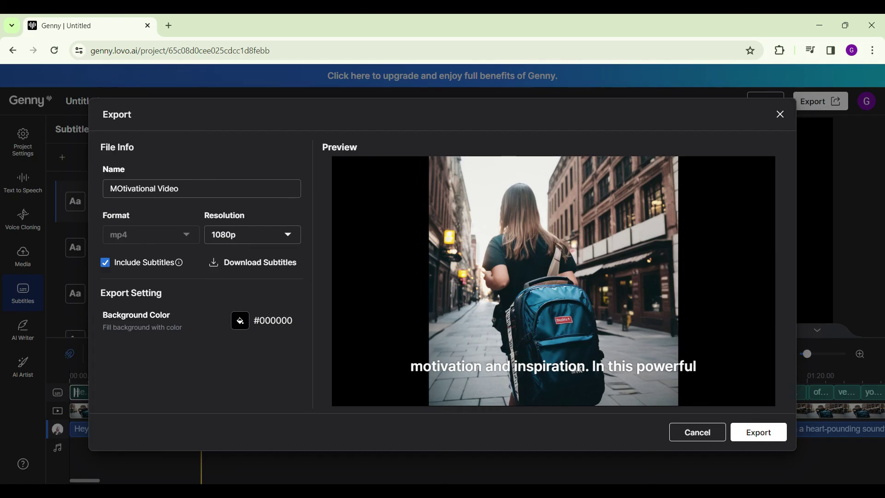
{"action": "left_click", "coordinate": [757, 431]}
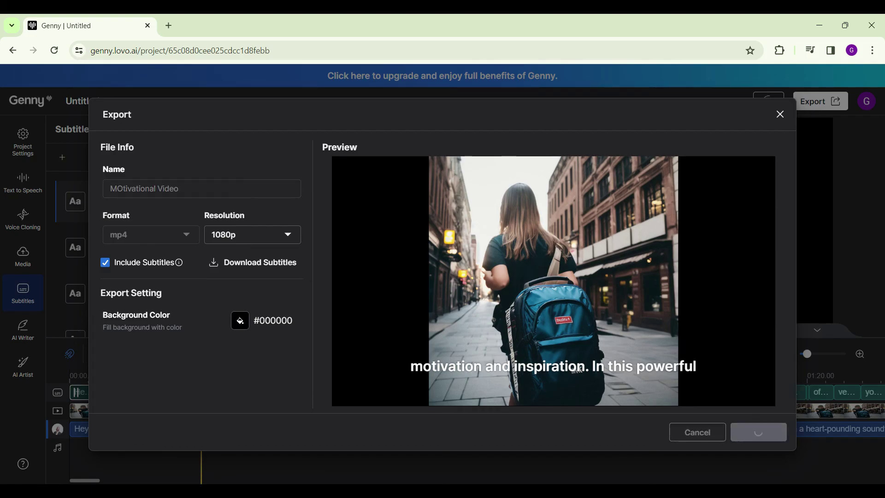